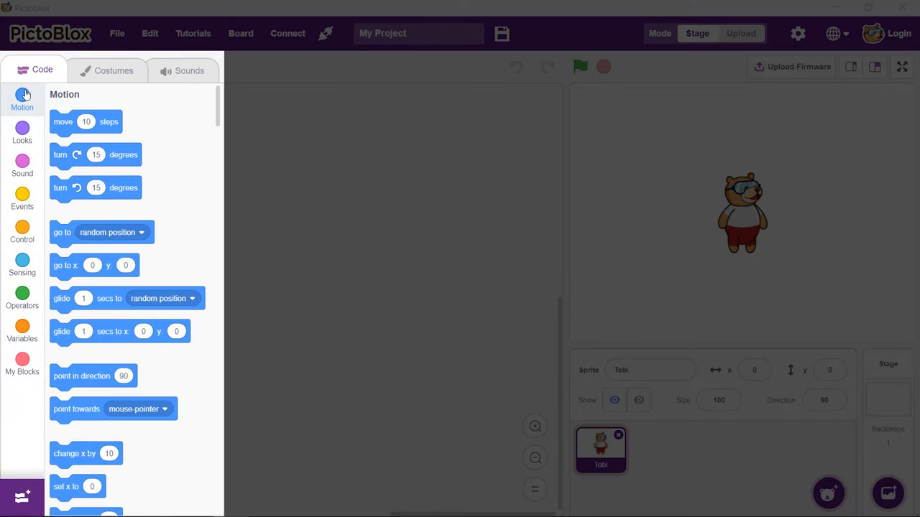
Switch the block palette to the Looks category
left_click(22, 133)
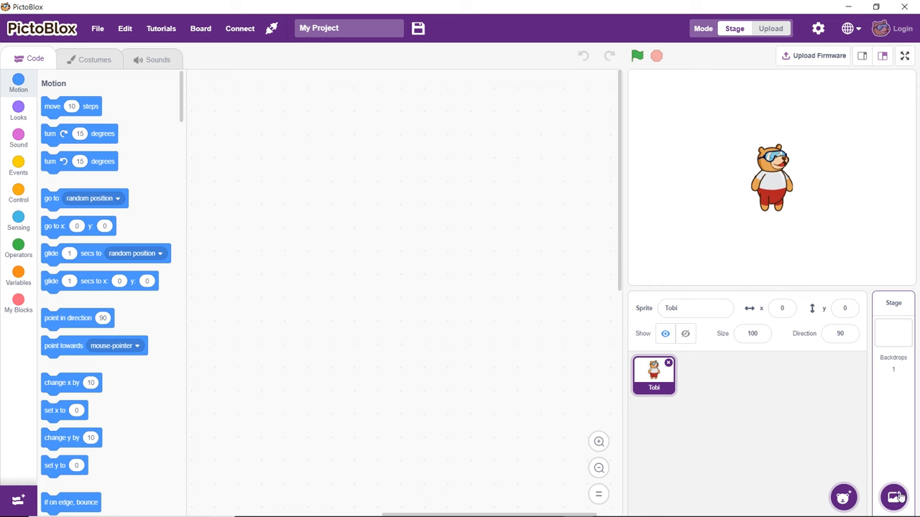
mouse_move(888, 493)
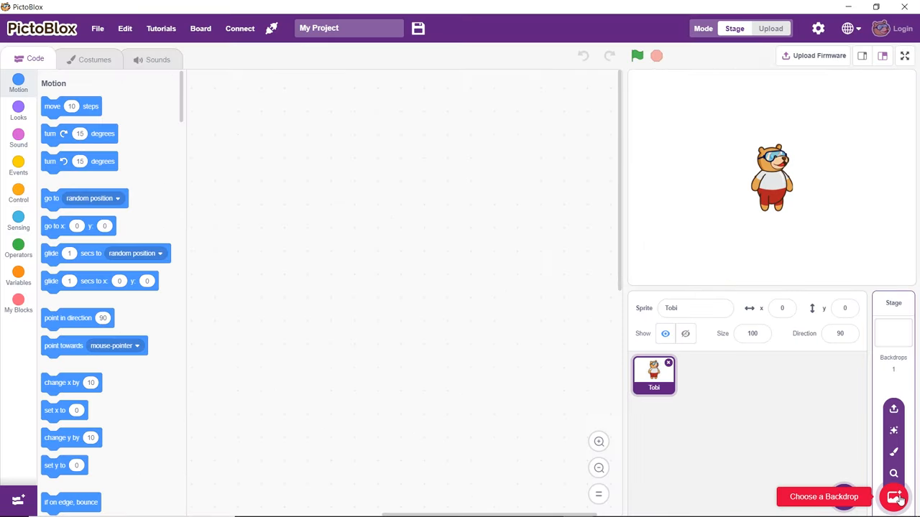
Dismiss the backdrop library and paint a new backdrop filled with a purple rectangle
left_click(896, 497)
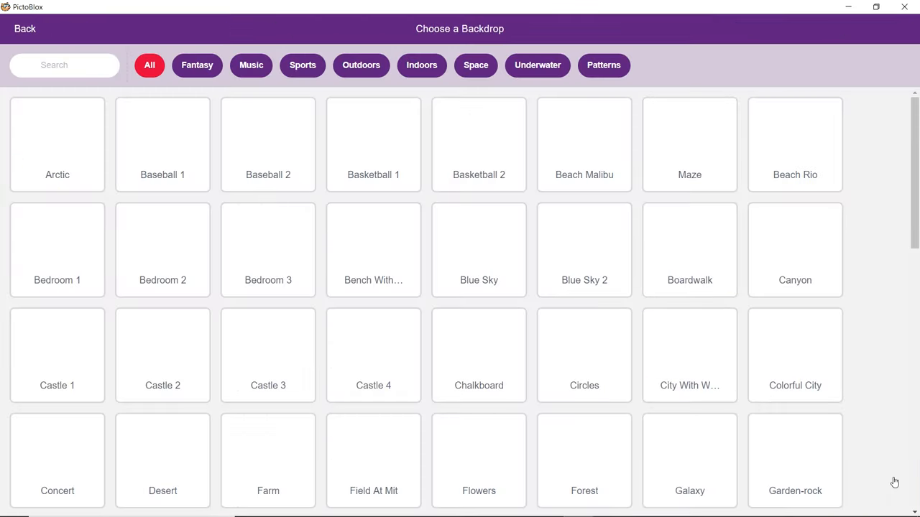
scroll(894, 482, "down", 5)
scroll(894, 482, "down", 10)
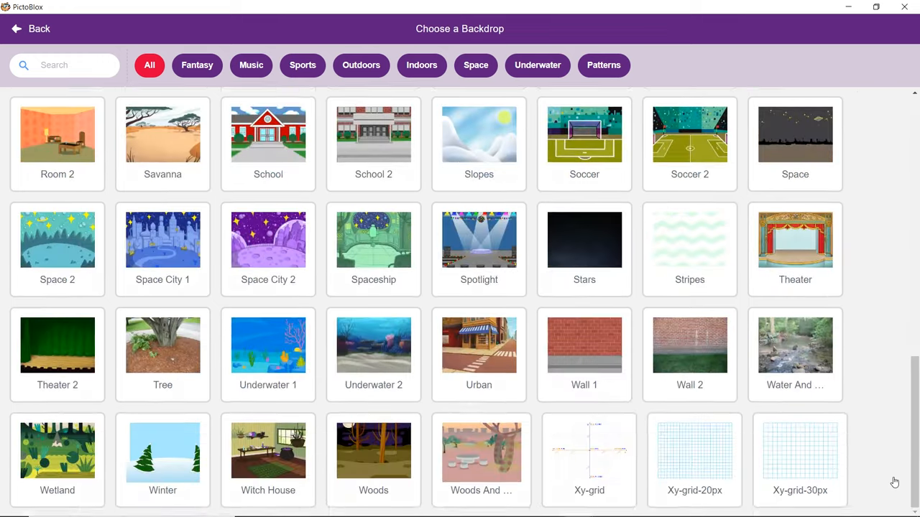
key("Escape")
mouse_move(893, 496)
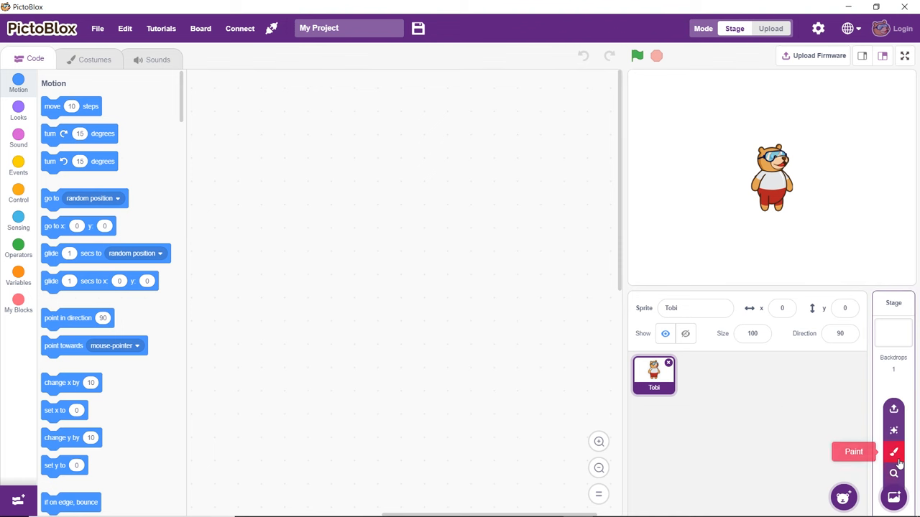
left_click(894, 451)
left_click(112, 284)
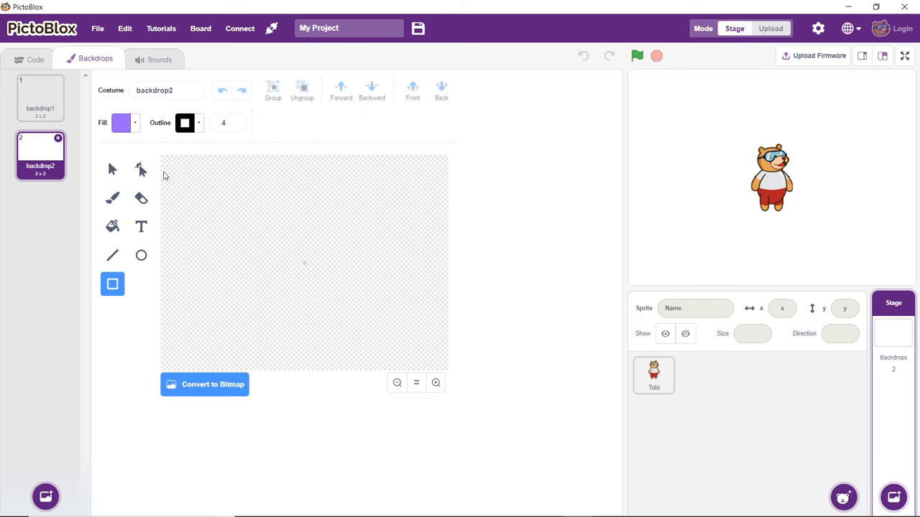
left_click_drag(174, 168, 438, 359)
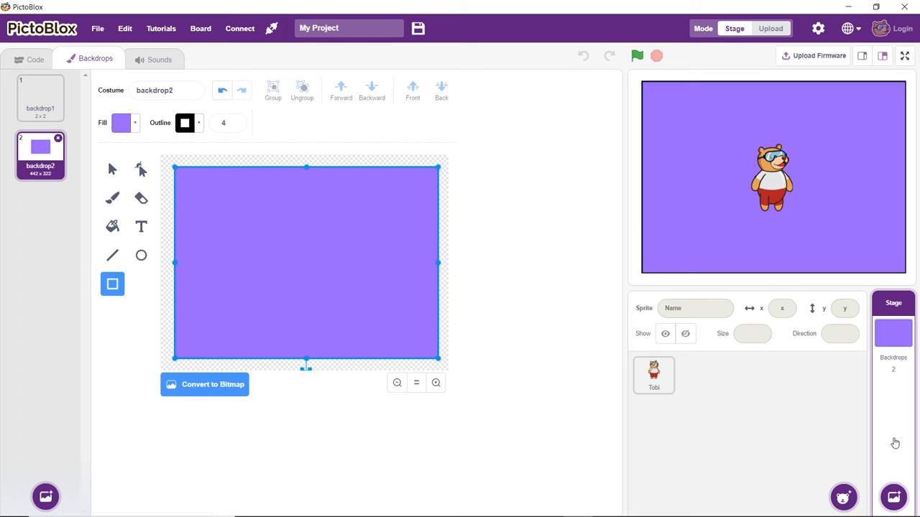
Add two Surprise backdrops, upload Hurdle-Game-Background.jpg, and reopen the backdrop library
left_click(895, 444)
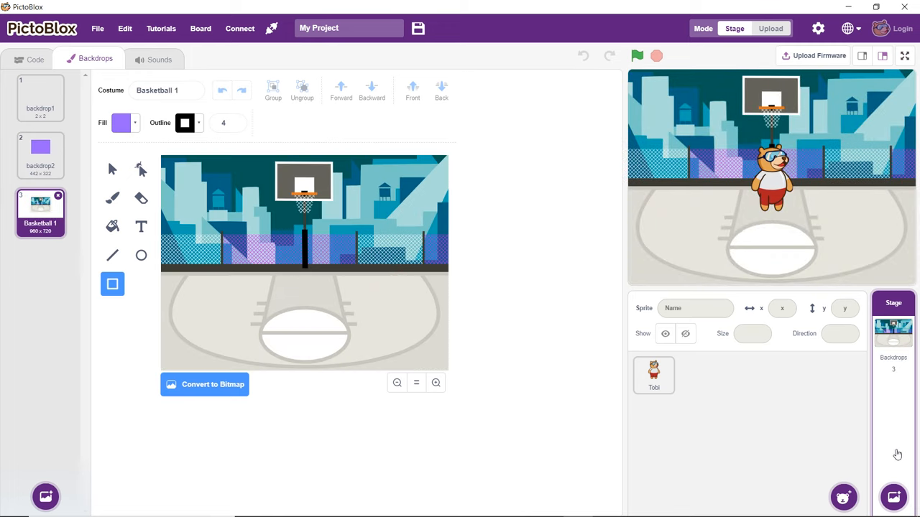
left_click(895, 440)
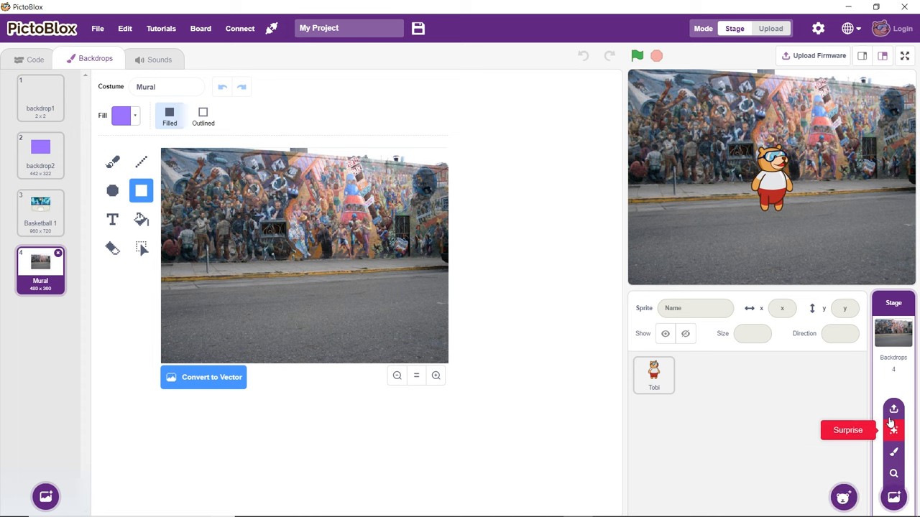
left_click(893, 409)
left_click(203, 115)
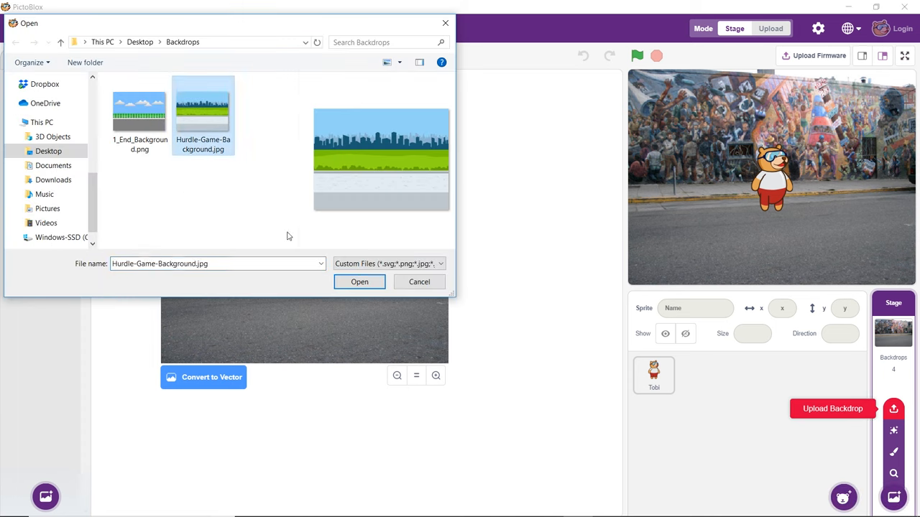
key("Return")
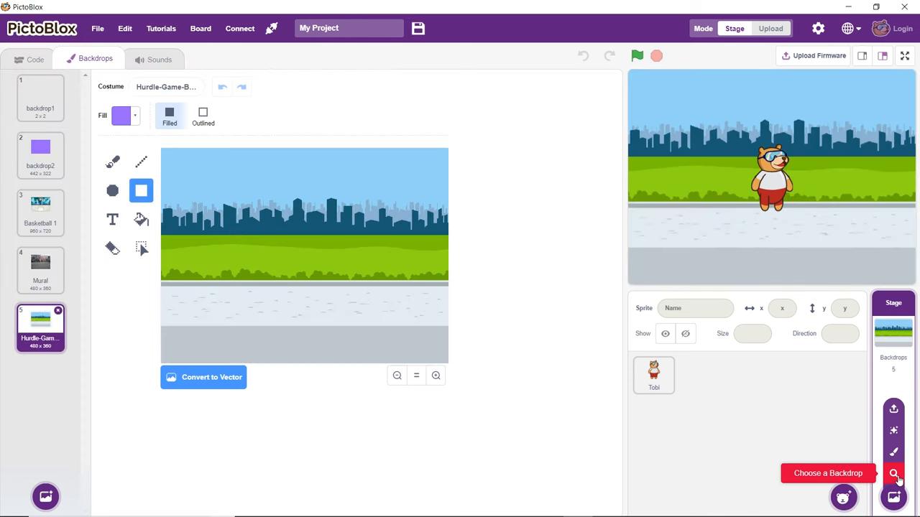
left_click(894, 474)
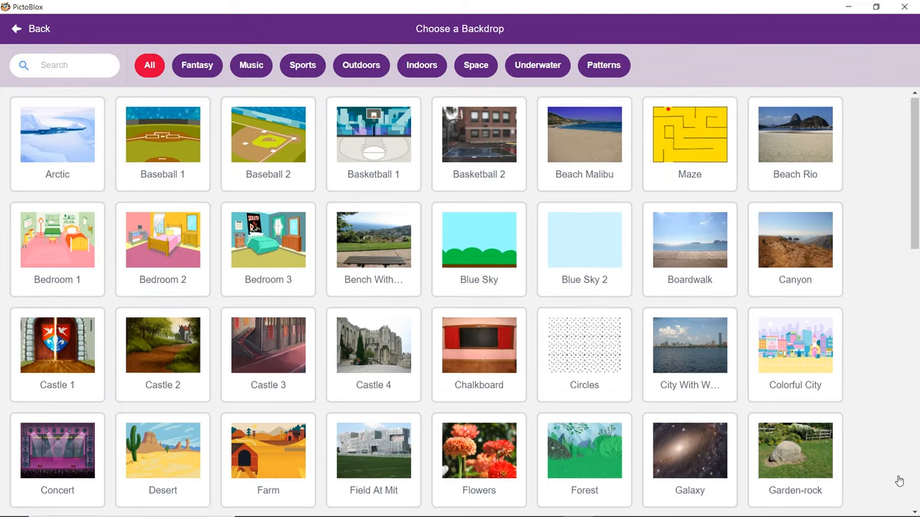
scroll(790, 431, "down", 2)
Pick the Forest tile so it becomes the stage backdrop behind Tobi
left_click(585, 351)
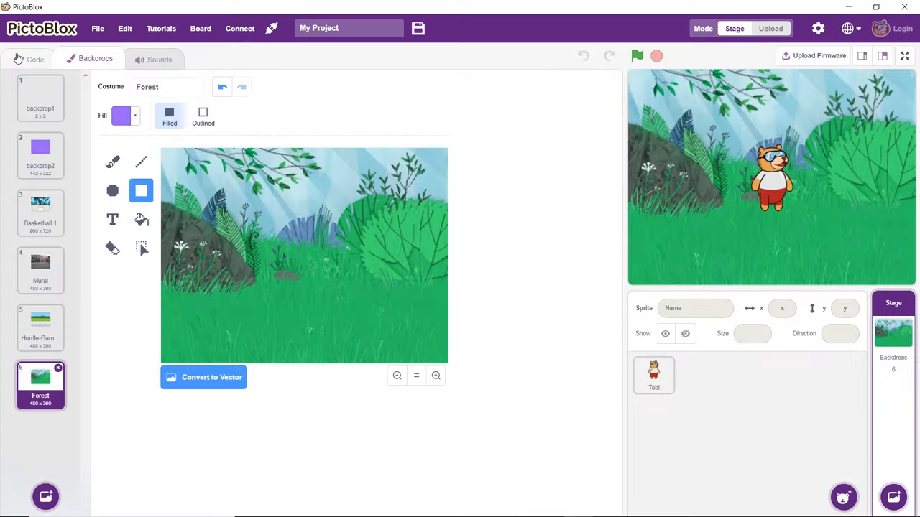
Give Tobi a move block set to 5 steps and run it repeatedly, nudging him right to x = 40
left_click(651, 377)
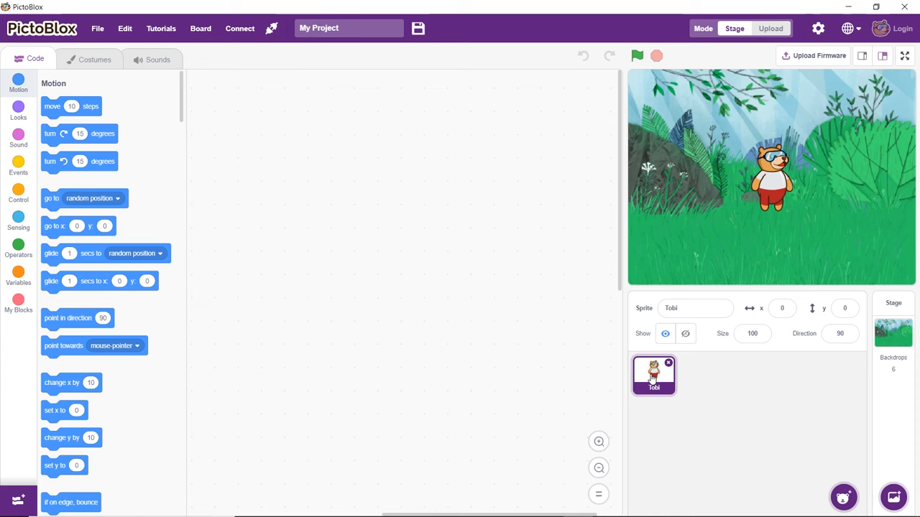
scroll(108, 216, "down", 1)
left_click_drag(90, 105, 296, 230)
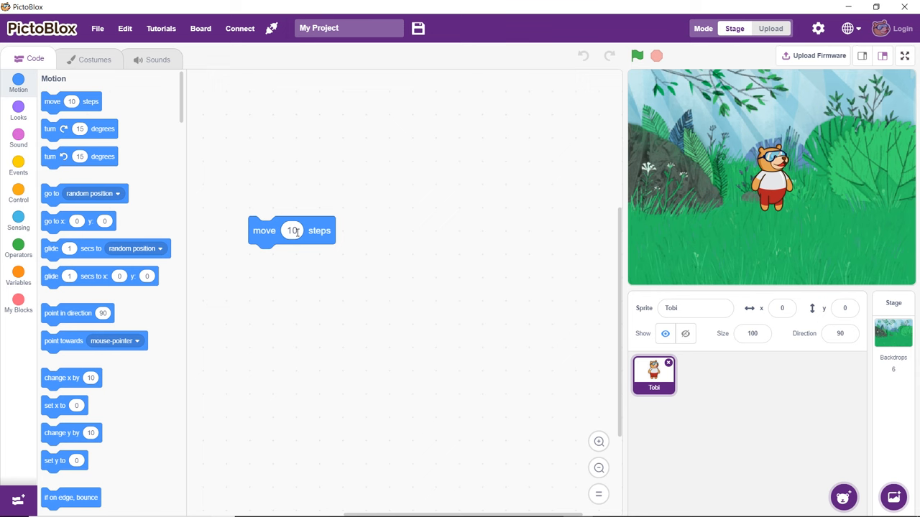
left_click(294, 231)
left_click(318, 232)
left_click(318, 233)
left_click(318, 233)
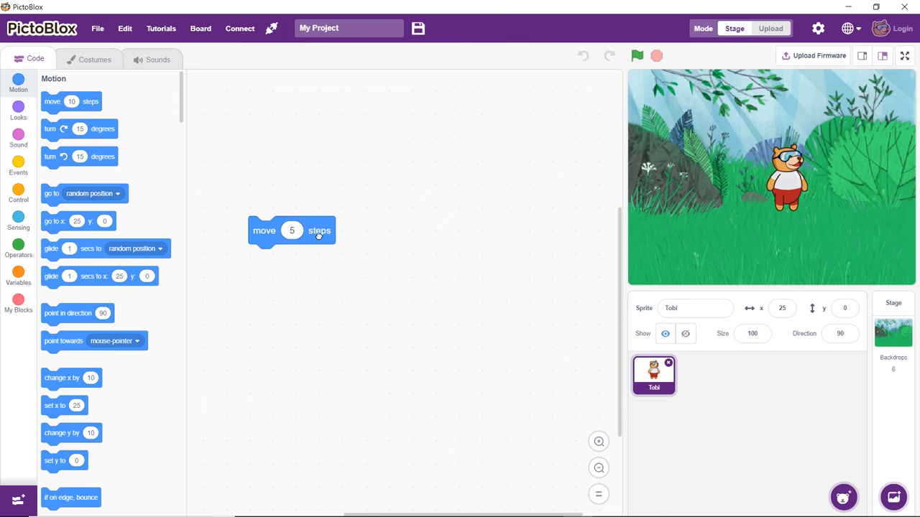
left_click(318, 233)
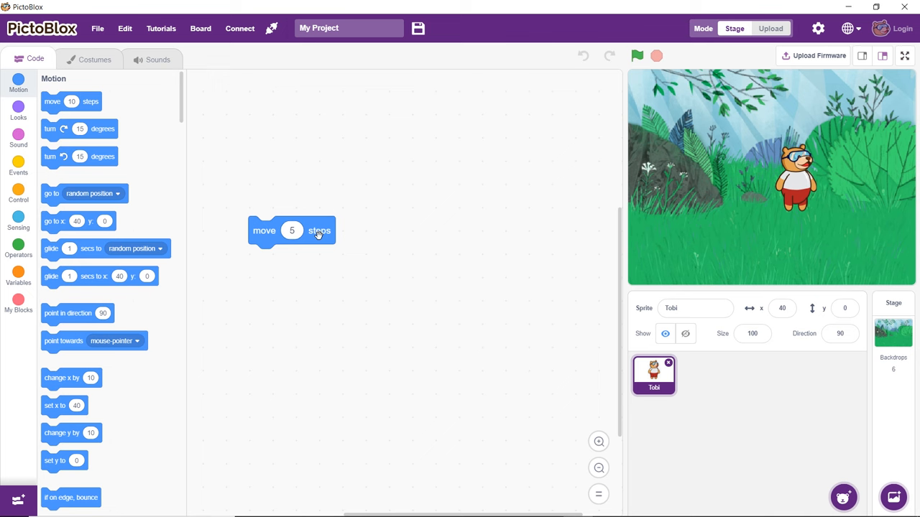
Wrap the move 5 steps block in a forever loop and run it so Tobi slides off the right edge
left_click(24, 203)
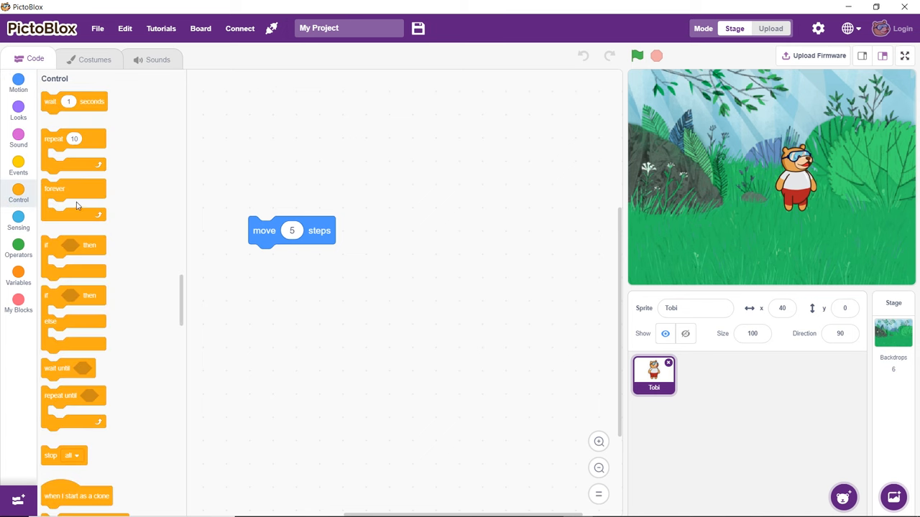
left_click_drag(83, 193, 262, 226)
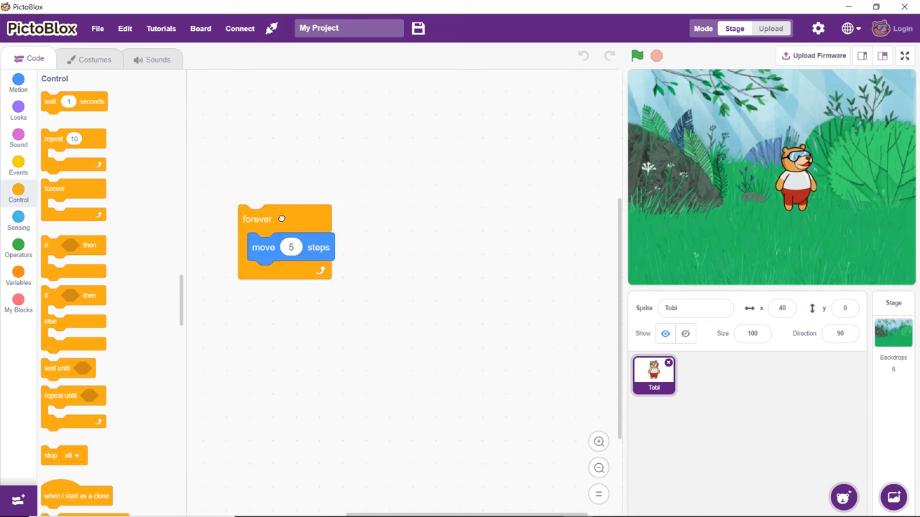
left_click(281, 219)
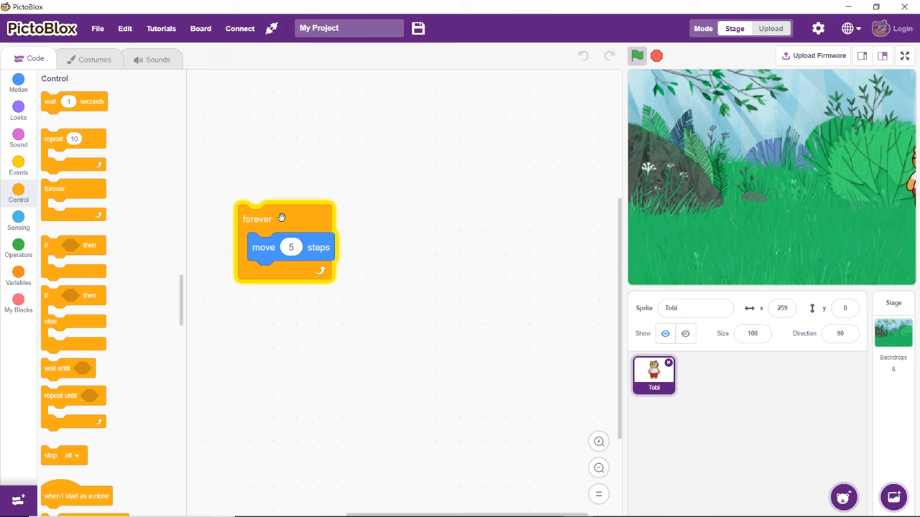
left_click(19, 83)
scroll(139, 224, "down", 4)
scroll(139, 224, "down", 1)
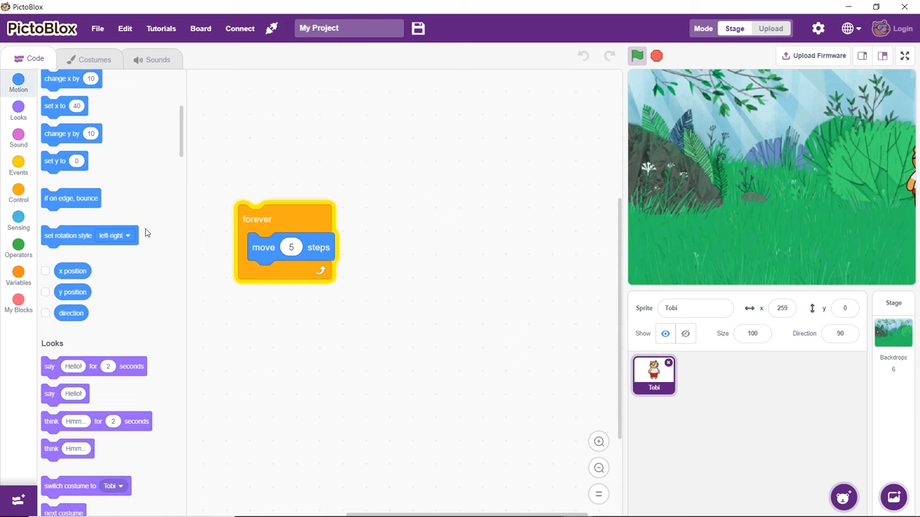
Add 'if on edge, bounce' and left-right rotation style to the loop, then run it
left_click_drag(72, 198, 286, 278)
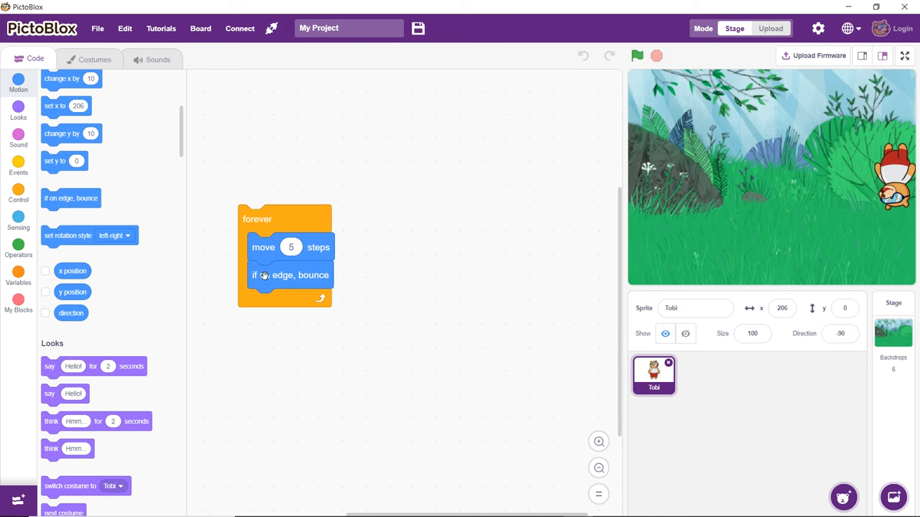
mouse_move(68, 236)
left_mouse_down()
mouse_move(168, 284)
mouse_move(266, 309)
left_mouse_up()
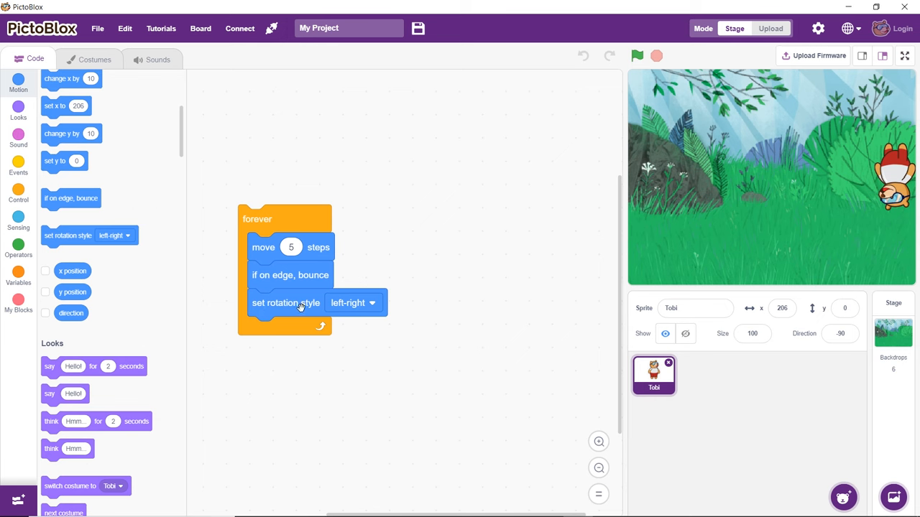
left_click(346, 305)
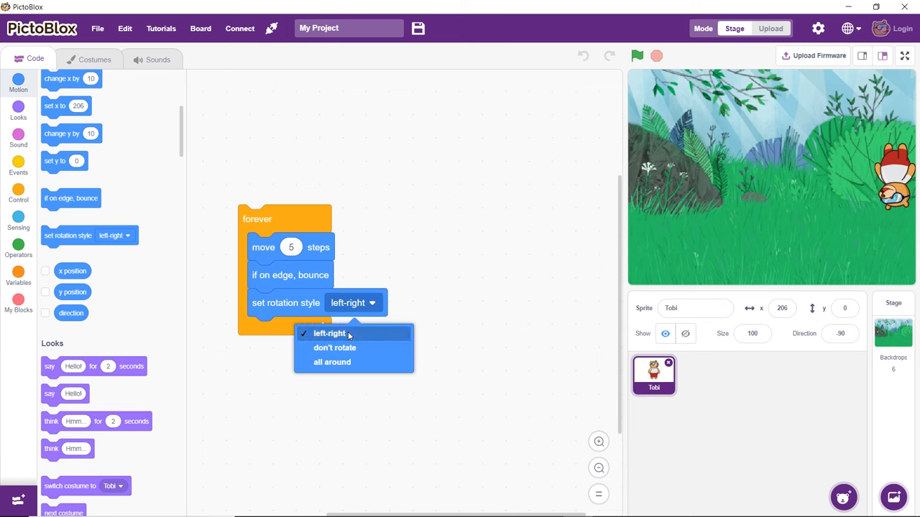
left_click(348, 331)
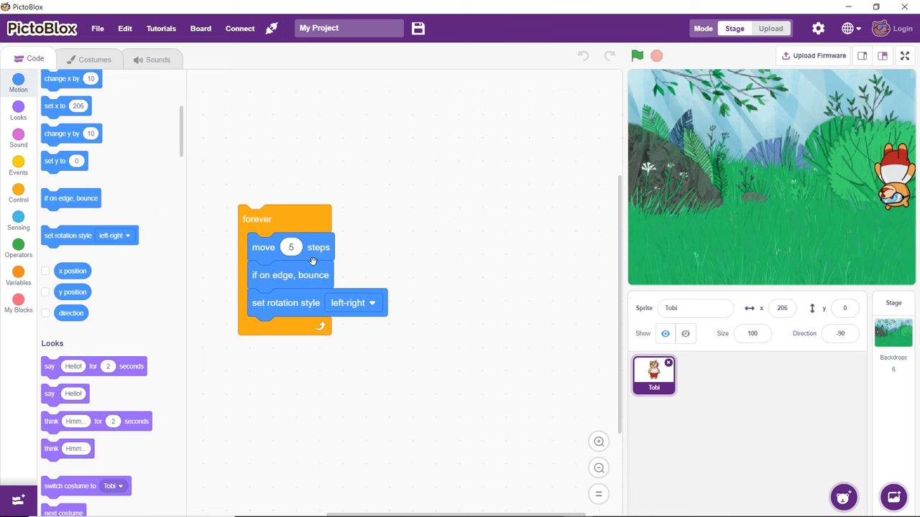
left_click(307, 223)
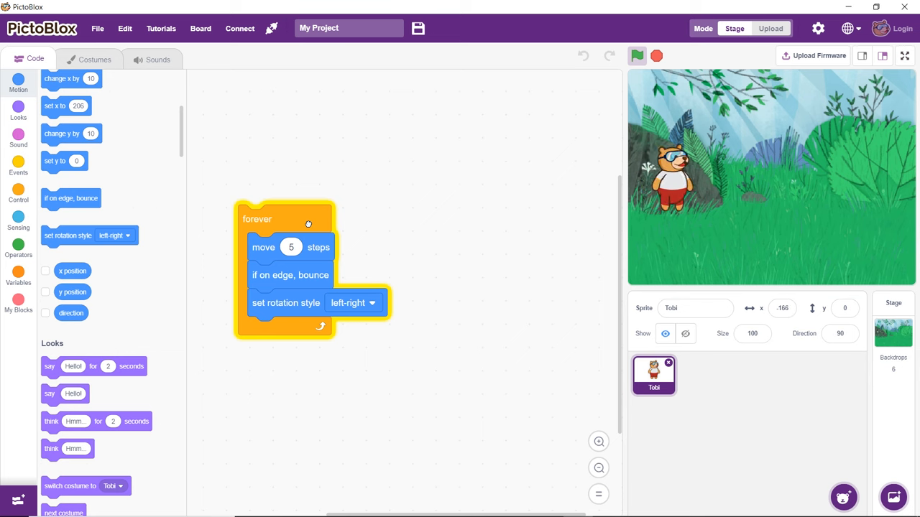
Stop the script and end each loop pass with a 0.1-second wait
left_click(656, 56)
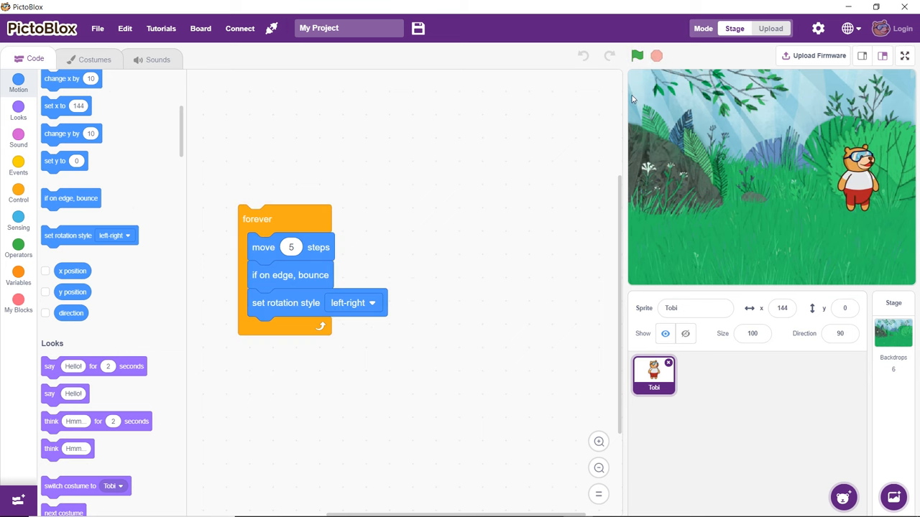
left_click(18, 192)
left_click_drag(54, 104, 258, 334)
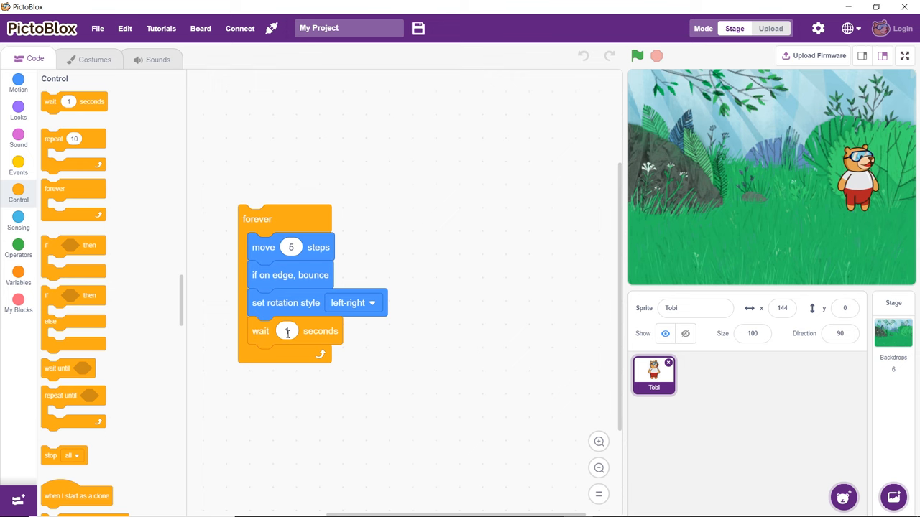
left_click(286, 331)
type("0.1")
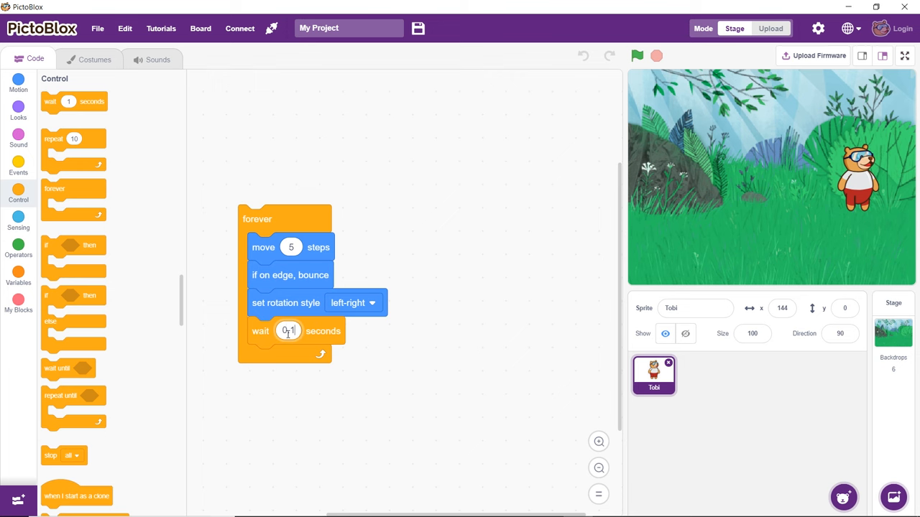
left_click(320, 334)
Cap the script with a 'when flag clicked' hat and test it twice with the green flag and Stop
left_click(18, 166)
left_click_drag(54, 104, 244, 198)
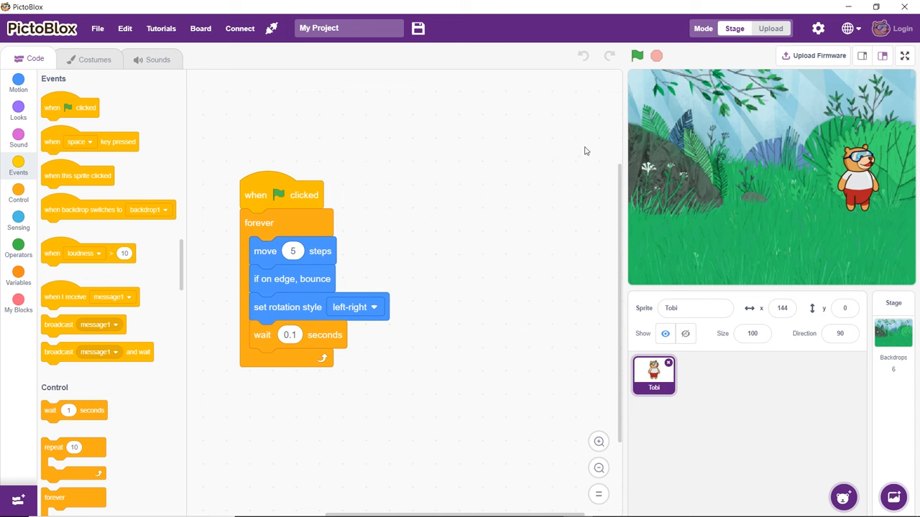
left_click(637, 56)
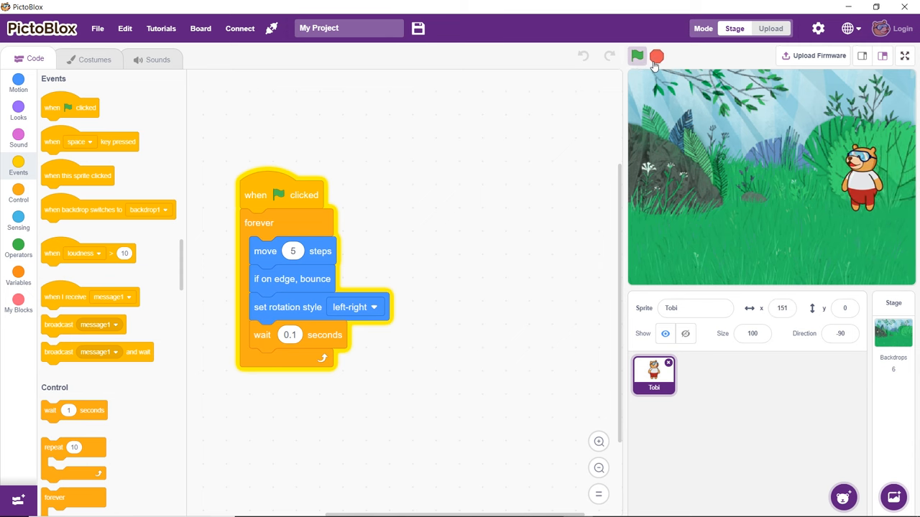
left_click(656, 56)
left_click(637, 56)
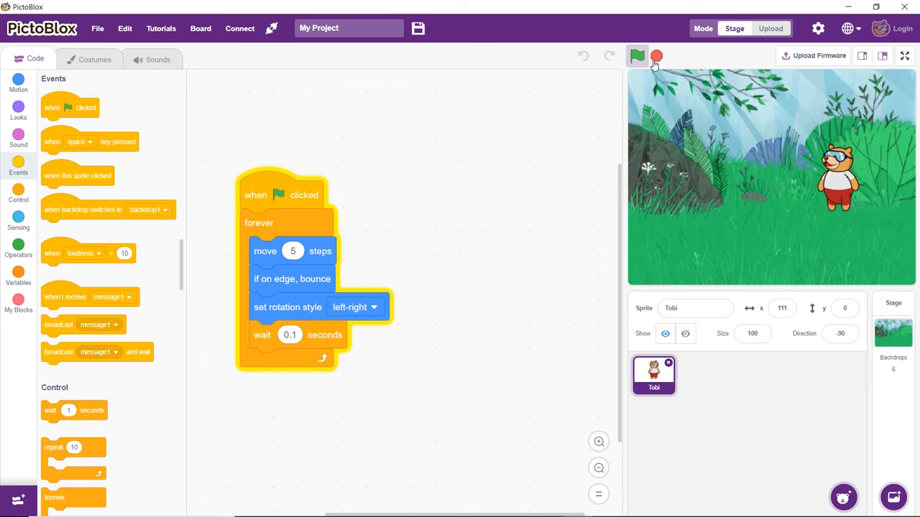
left_click(657, 56)
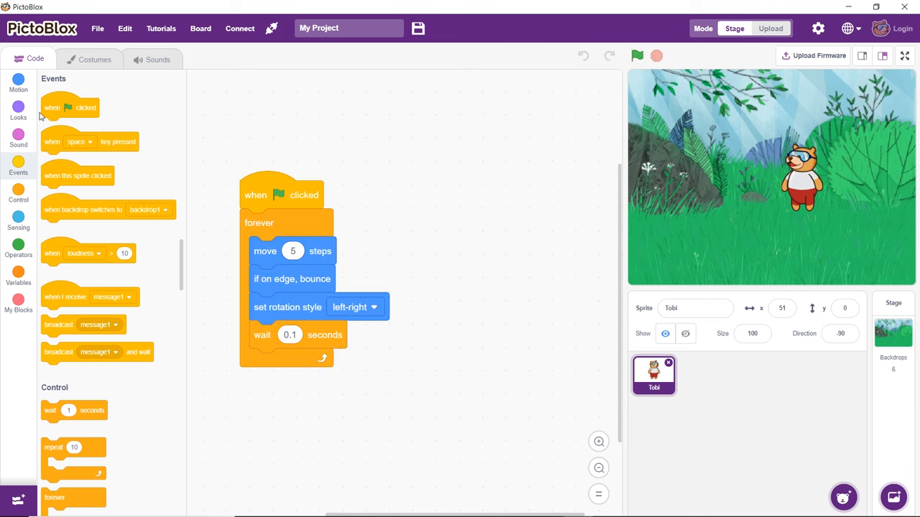
Start the script with go to x 0, y -110 so Tobi walks along the ground, then test it
left_click(19, 80)
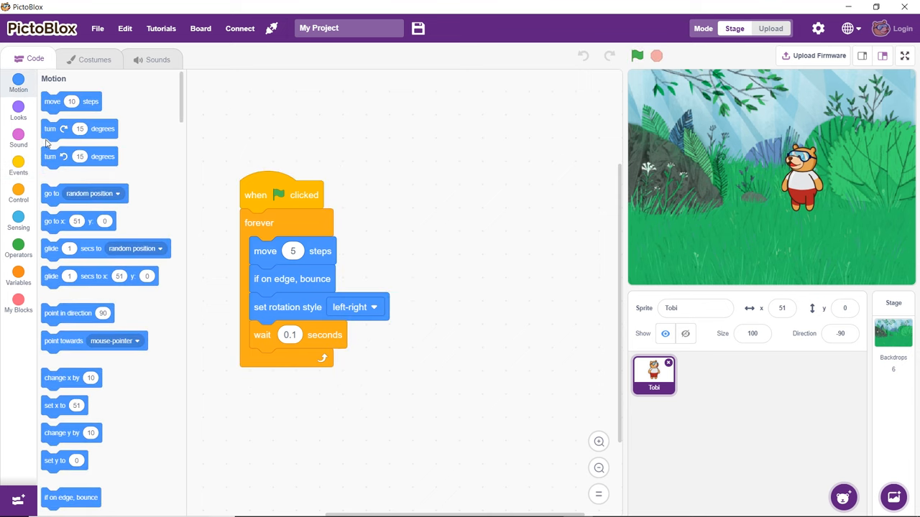
left_click_drag(58, 221, 249, 221)
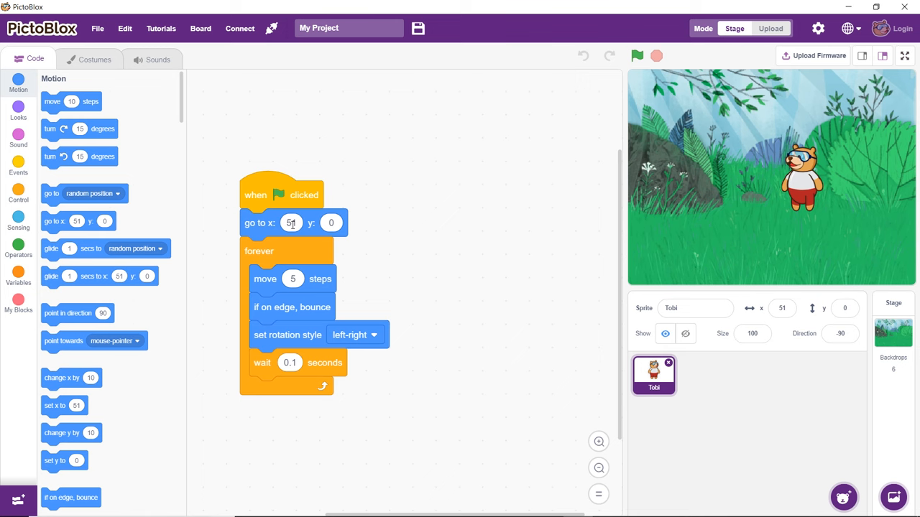
left_click(291, 223)
type("0")
key("Tab")
type("110")
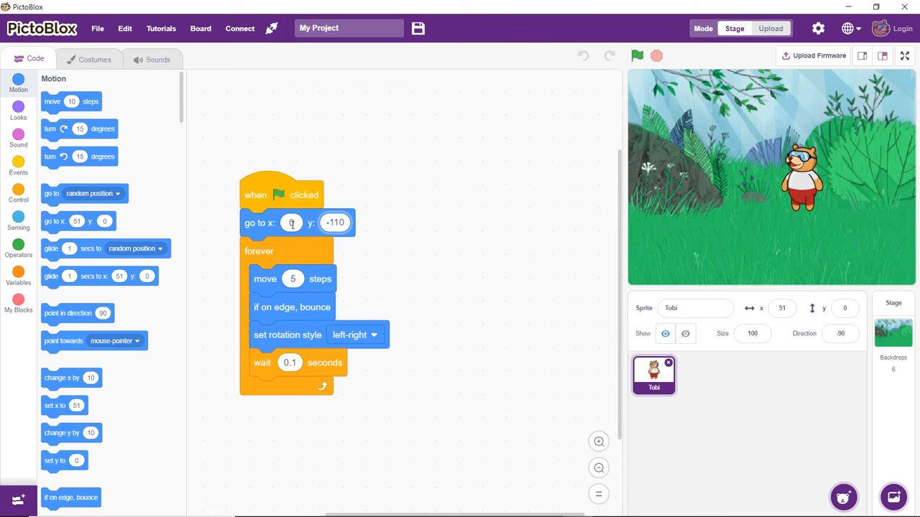
left_click(637, 56)
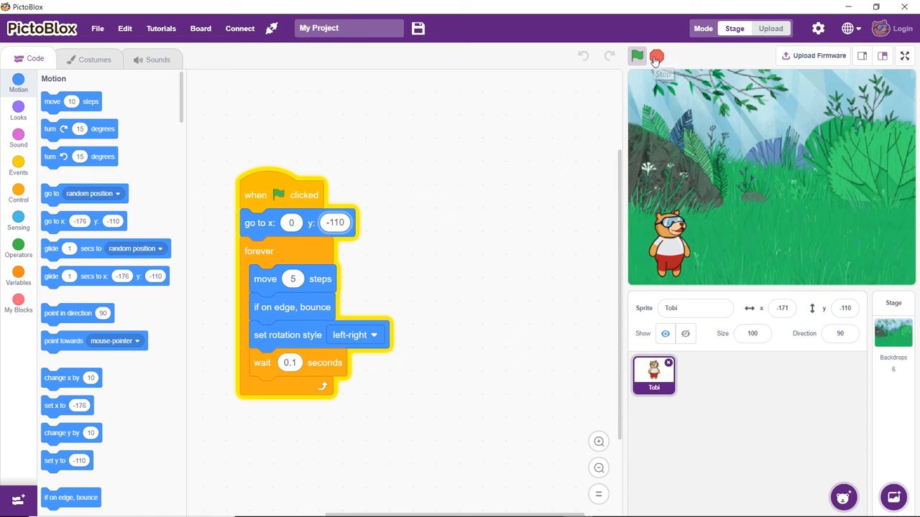
left_click(656, 57)
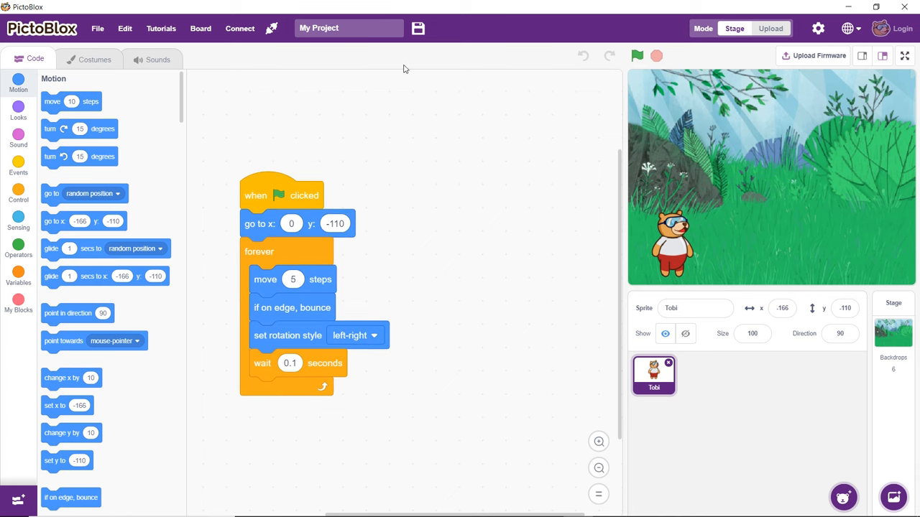
Preview the Tobi walking 1 and walking 2 costumes, then return to the code editor
left_click(95, 59)
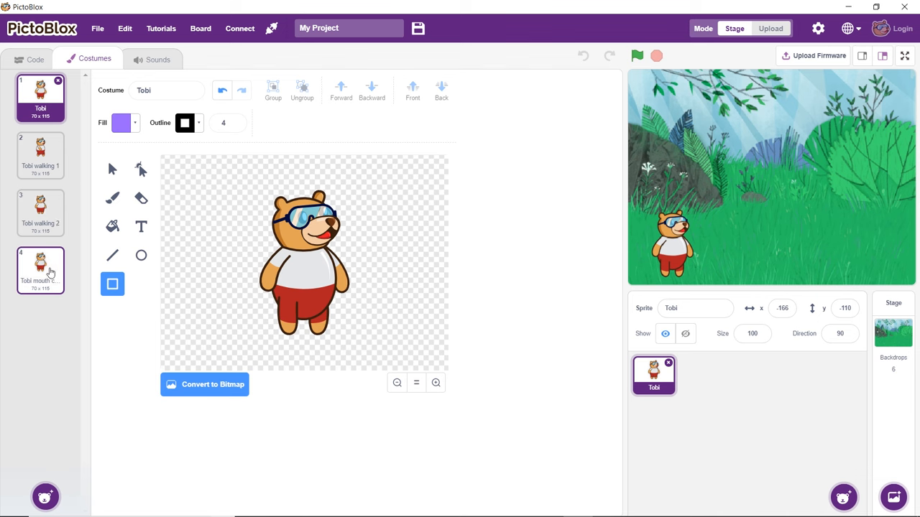
left_click(41, 154)
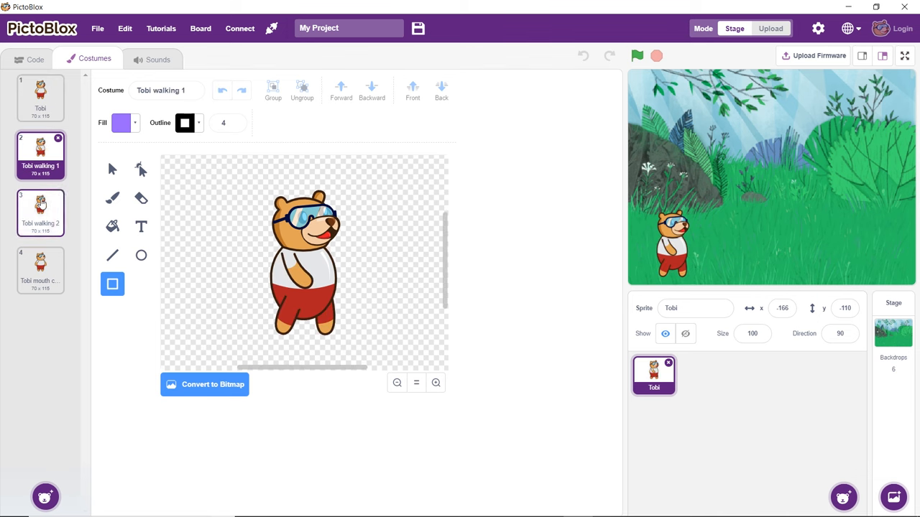
left_click(40, 208)
left_click(41, 154)
left_click(41, 210)
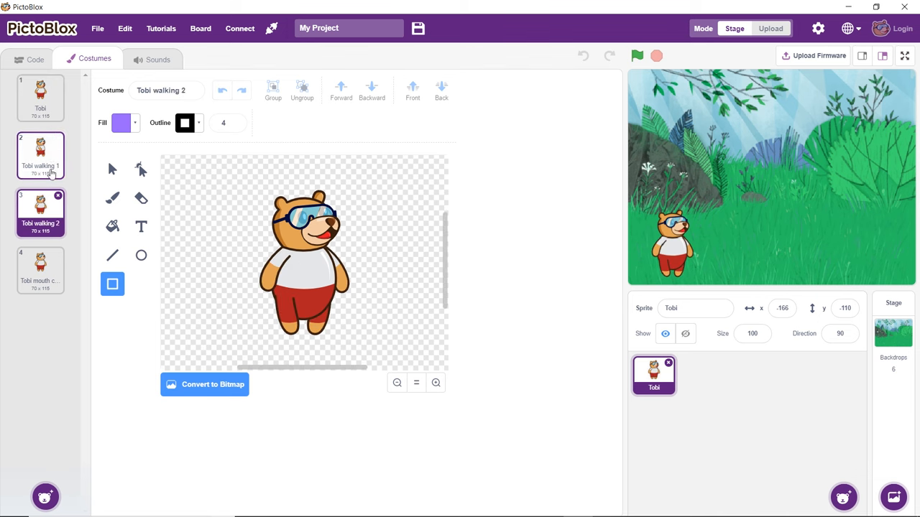
left_click(43, 158)
left_click(40, 212)
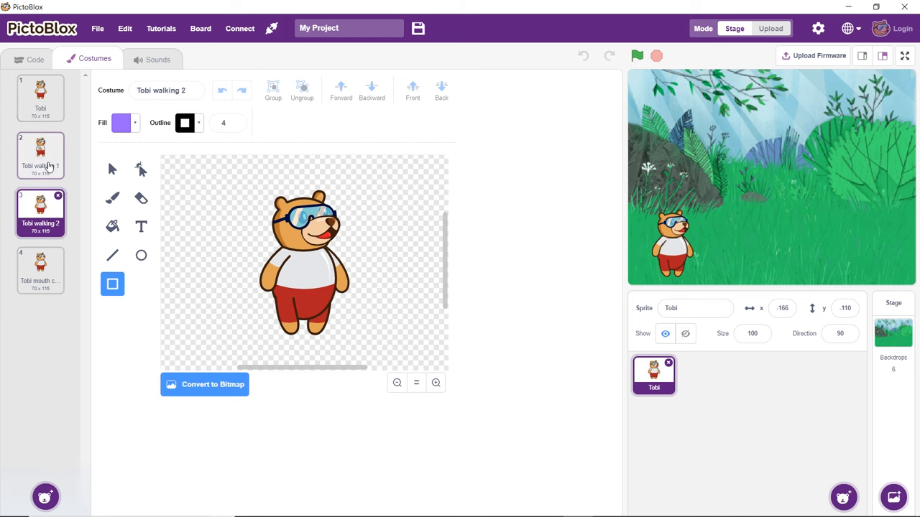
left_click(31, 60)
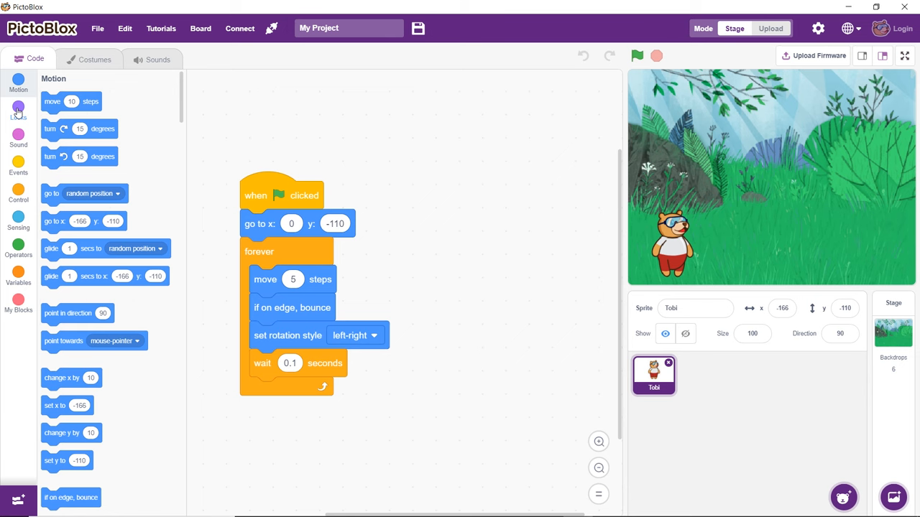
Place a loose 'switch costume to' block from Looks, set to Tobi walking 1
left_click(18, 109)
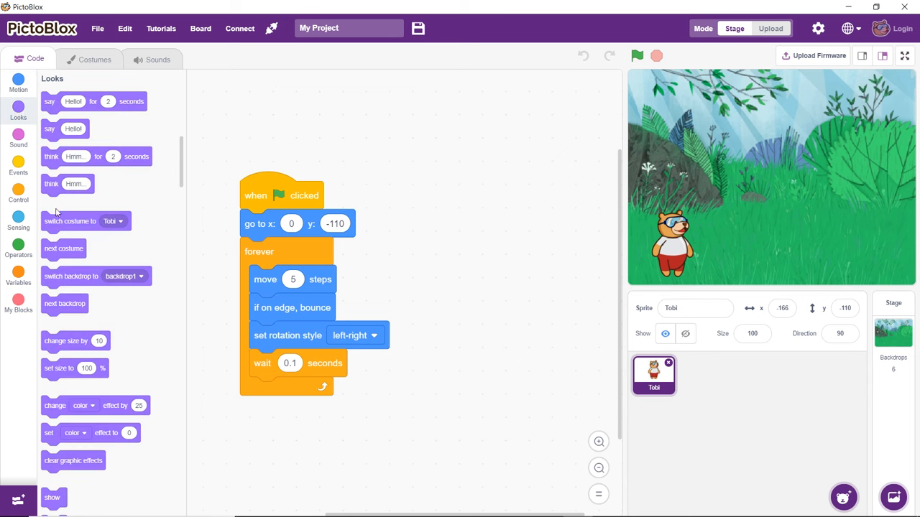
left_click_drag(69, 221, 438, 223)
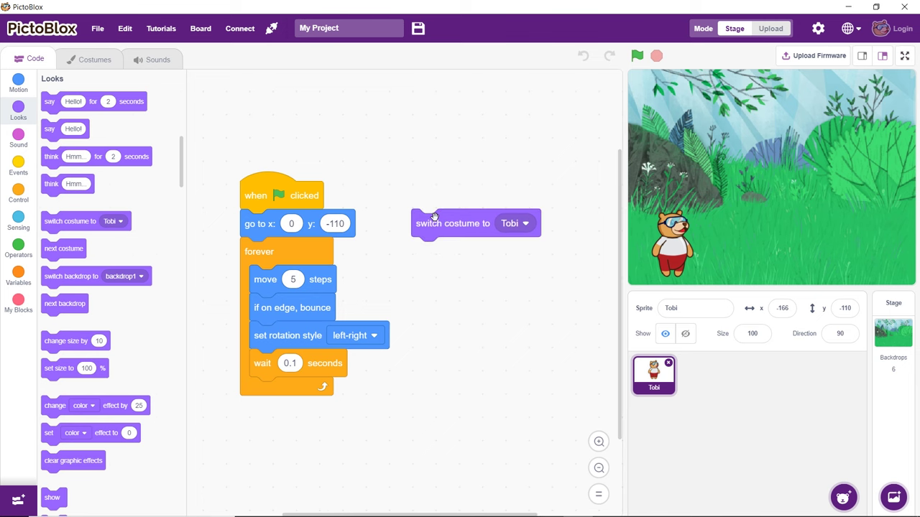
left_click(514, 224)
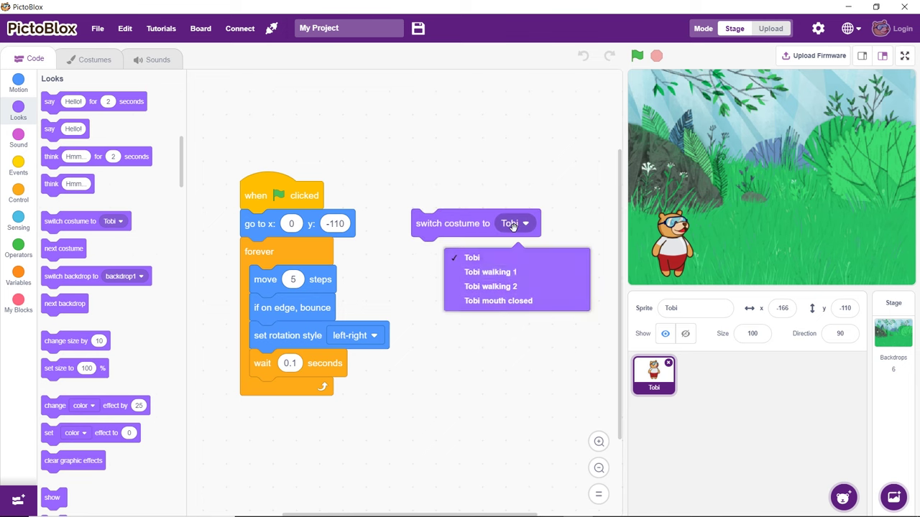
left_click(515, 273)
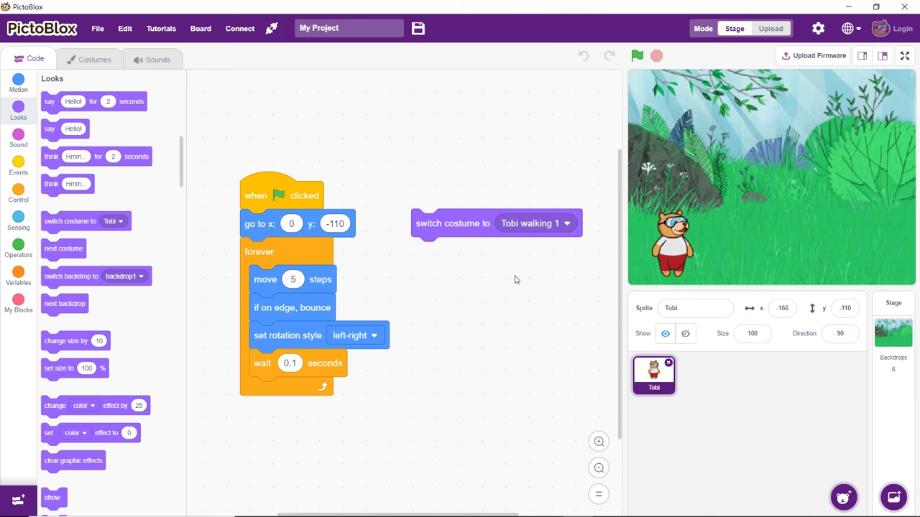
Duplicate the costume block below it and set the copy to Tobi walking 2
right_click(467, 227)
left_click(500, 238)
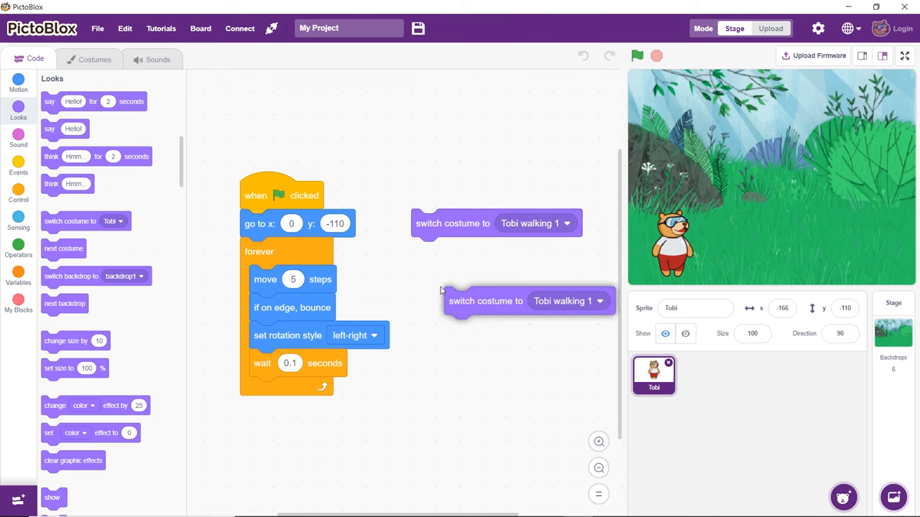
left_click(414, 290)
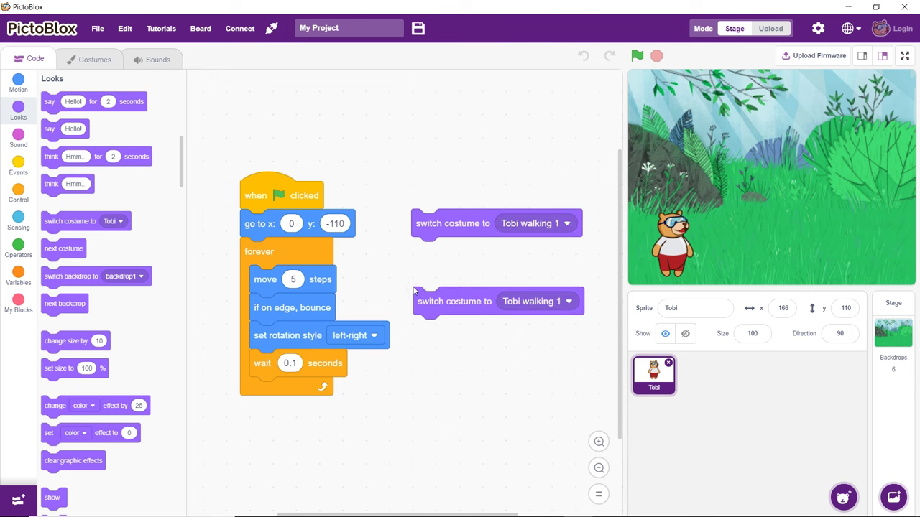
left_click(552, 305)
left_click(544, 359)
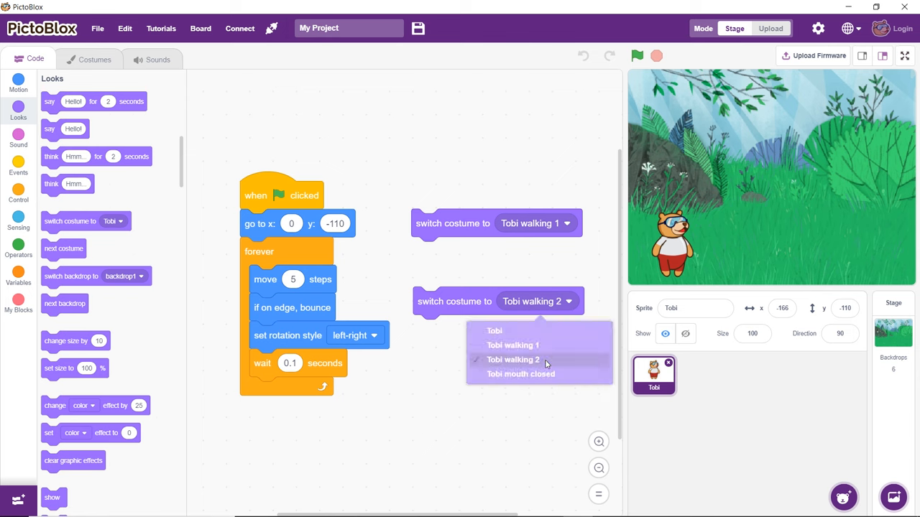
Add a wait block after each costume switch, each set to 0.2 seconds
left_click(18, 194)
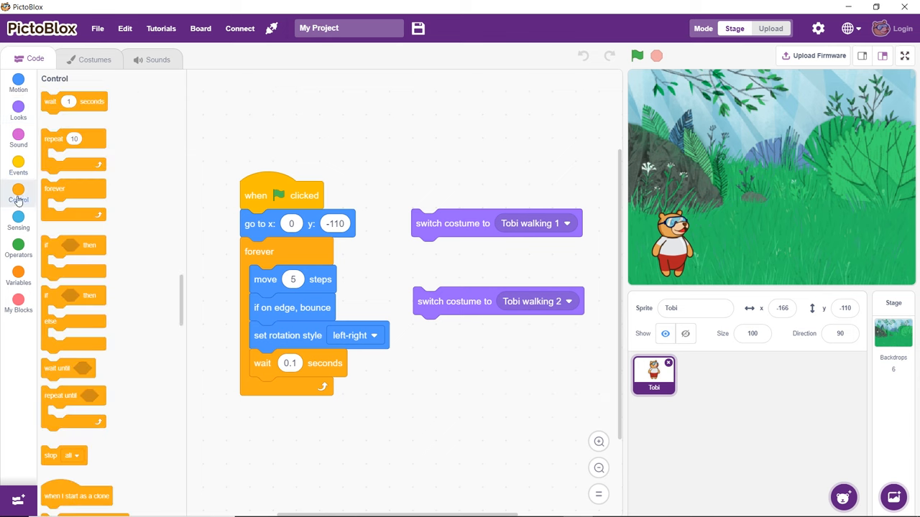
left_click_drag(53, 101, 431, 253)
mouse_move(54, 101)
left_mouse_down()
mouse_move(338, 312)
mouse_move(460, 330)
left_mouse_up()
left_click(450, 250)
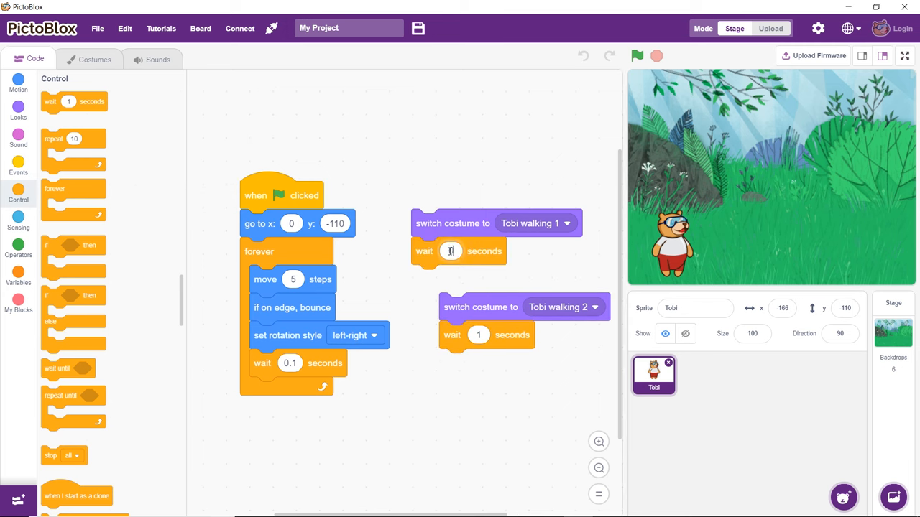
type("0.2")
left_click(478, 335)
type("0.2")
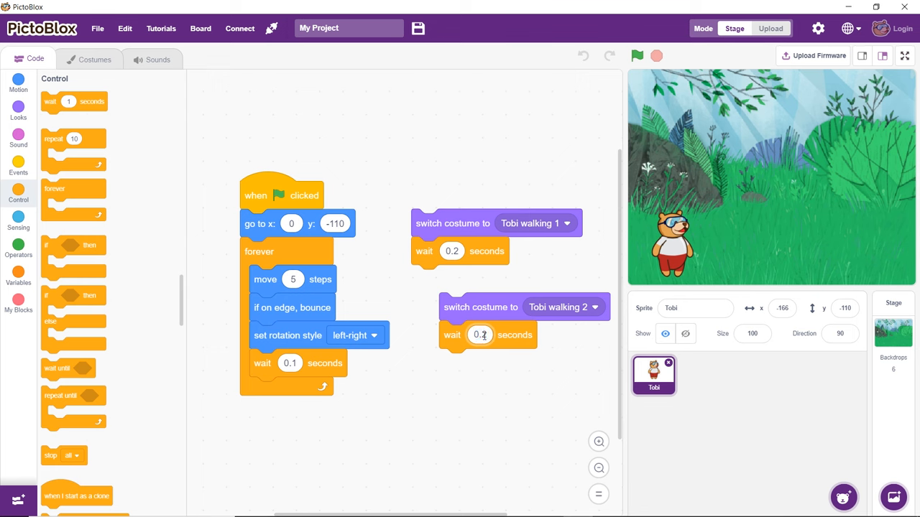
Stack the two costume pairs inside a forever loop started by 'when flag clicked'
left_click_drag(474, 307, 445, 278)
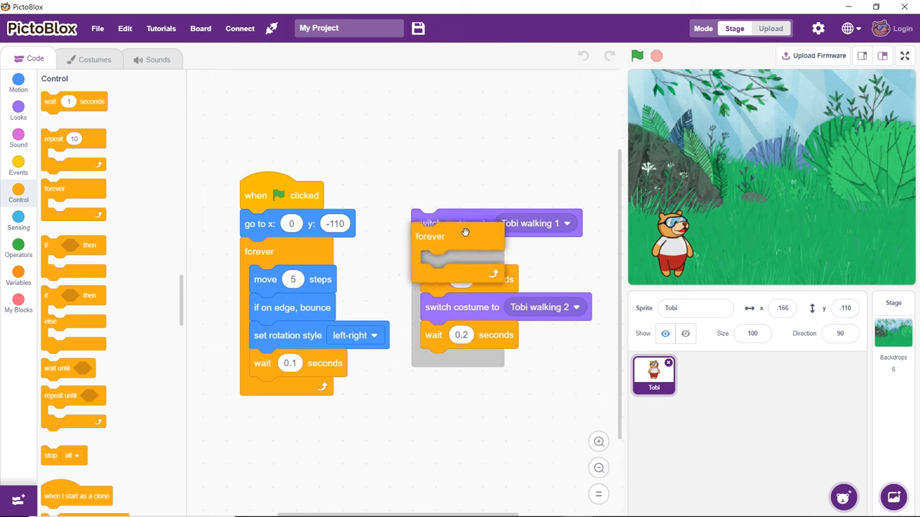
left_click_drag(55, 188, 472, 210)
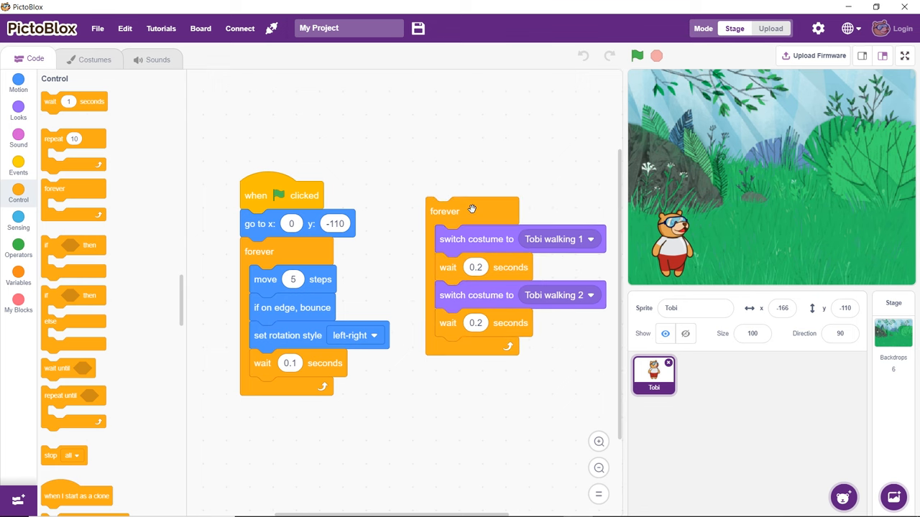
left_click(18, 162)
mouse_move(68, 115)
left_mouse_down()
mouse_move(437, 151)
mouse_move(460, 186)
mouse_move(456, 196)
left_mouse_up()
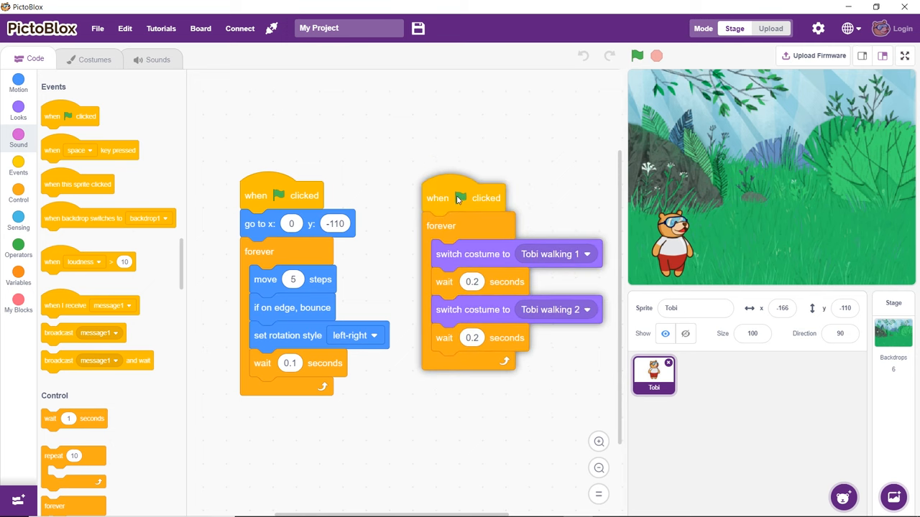
Test-run and stop the project, then run it again with the stage in full screen
left_click(636, 58)
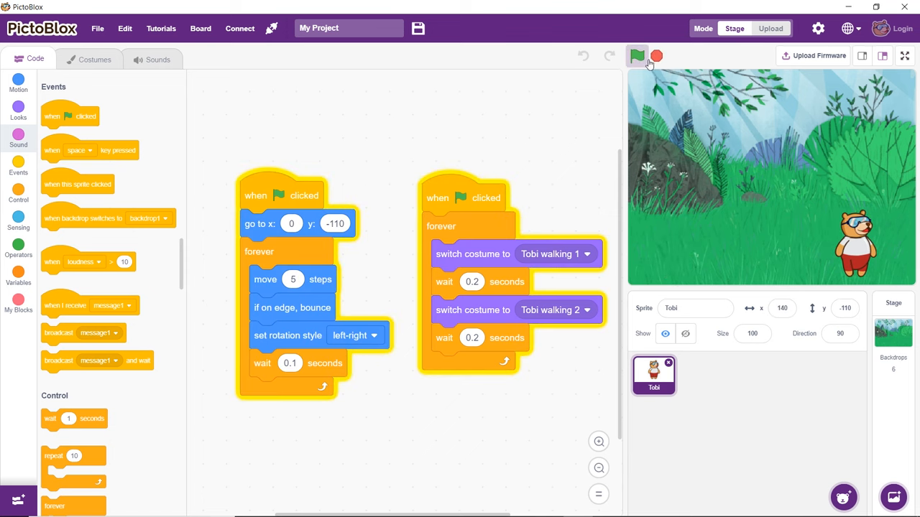
left_click(655, 56)
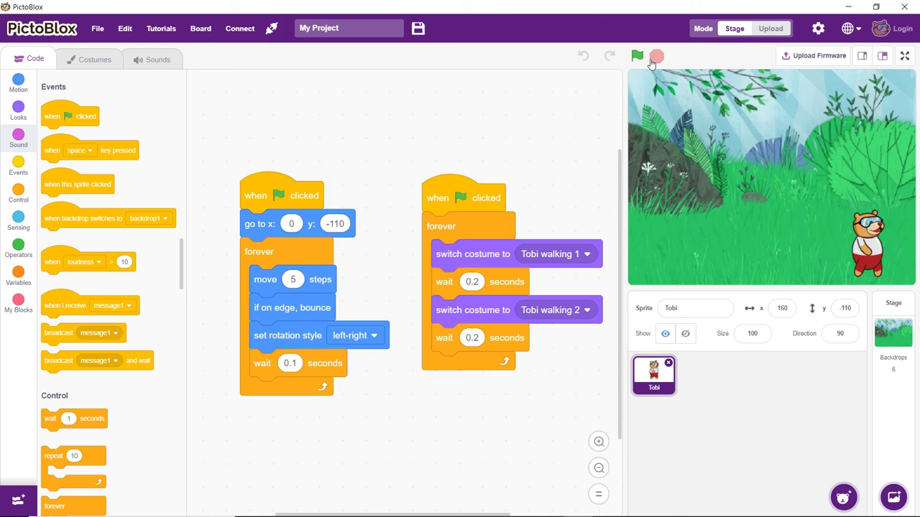
left_click(902, 57)
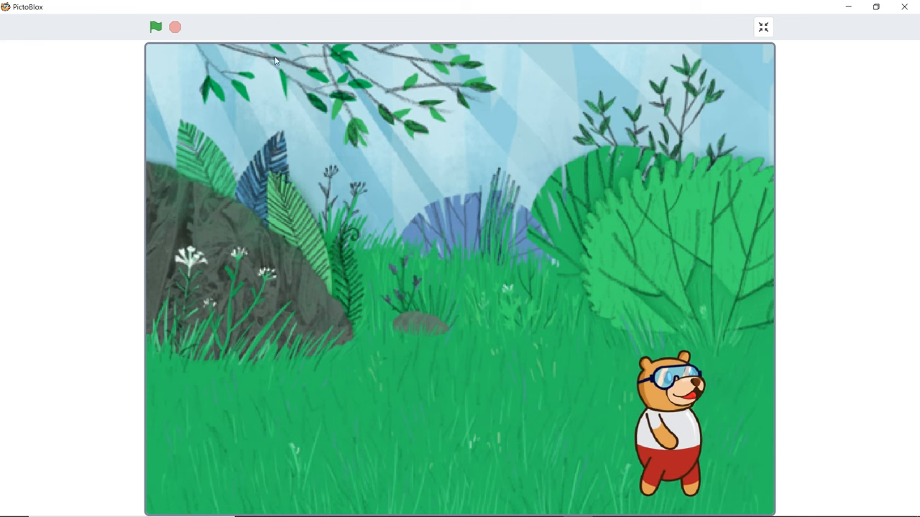
left_click(156, 27)
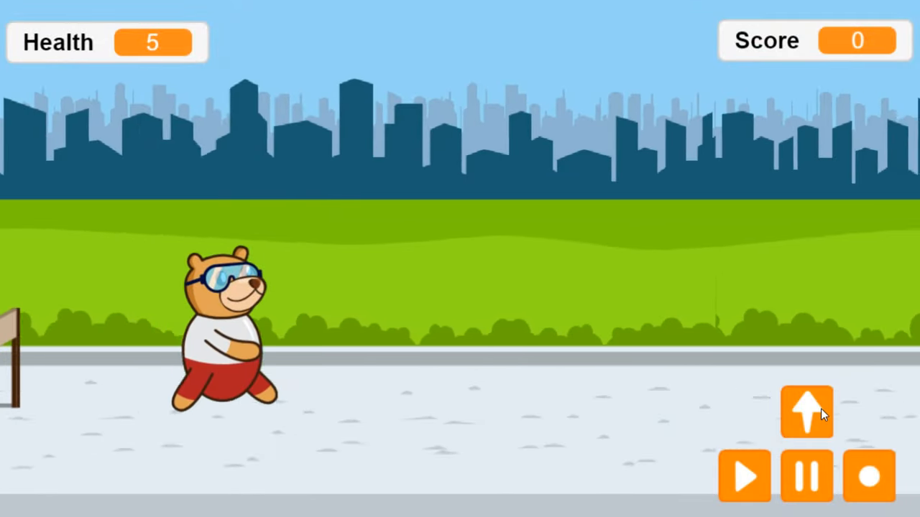
Make Tobi jump over a hurdle with the up-arrow button in the hurdle game demo
left_click(820, 409)
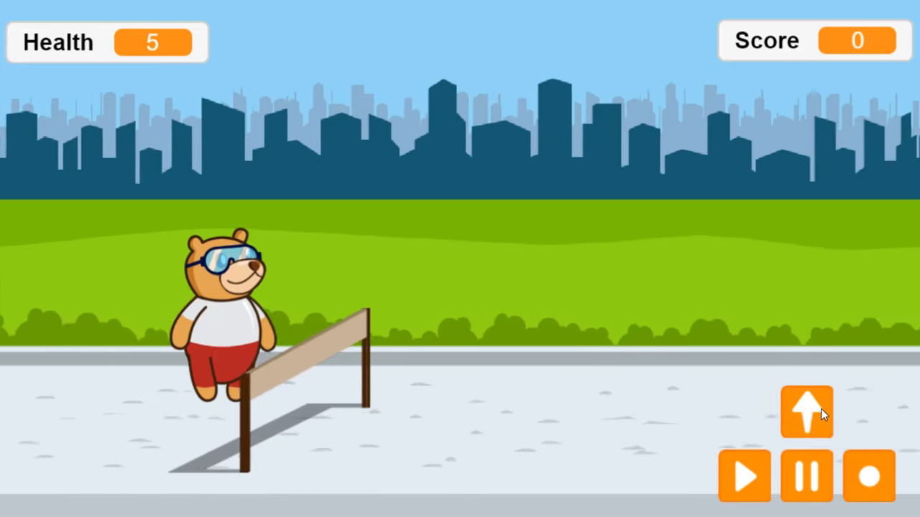